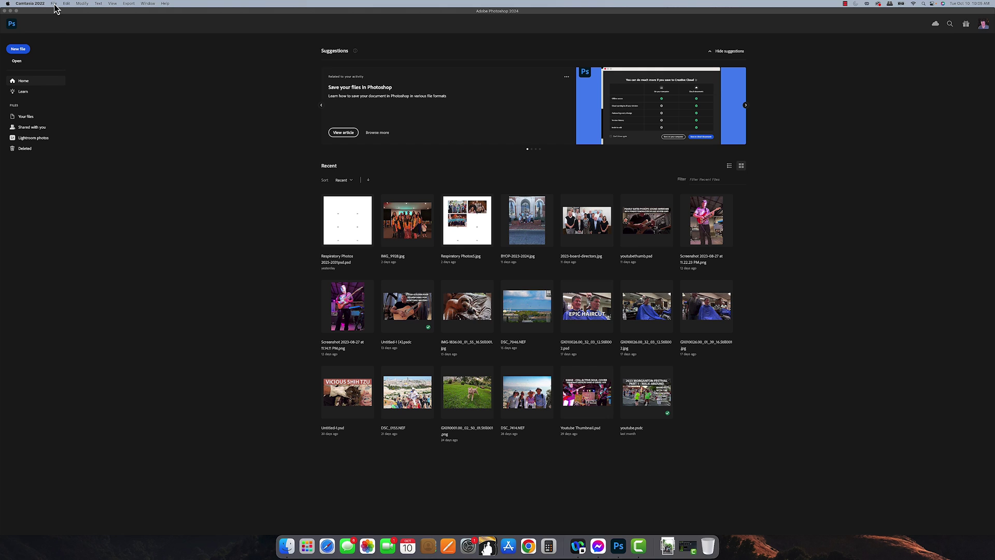
Open the photos IMG_7213.JPG and IMG_7214.JPG together from the Downloads folder
click(54, 4)
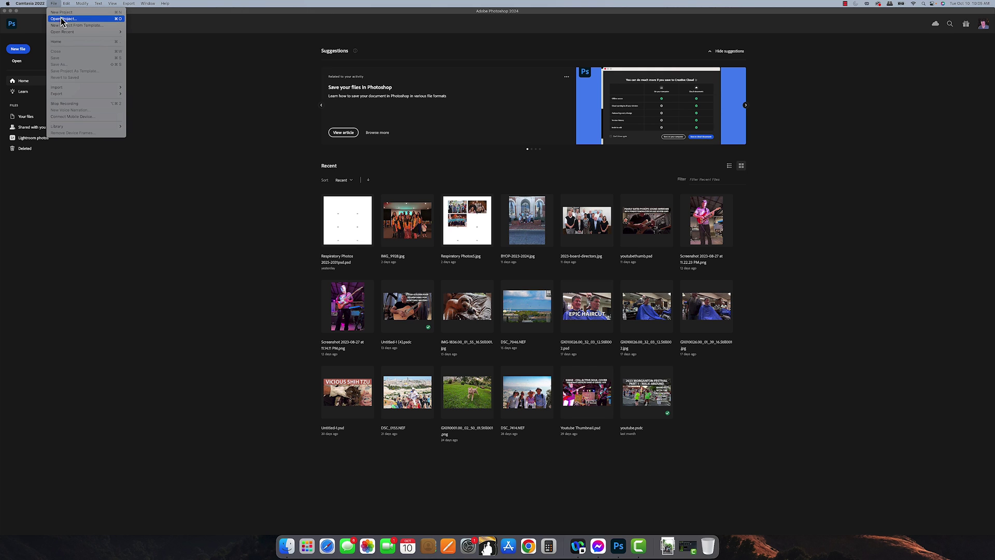
click(220, 191)
click(54, 4)
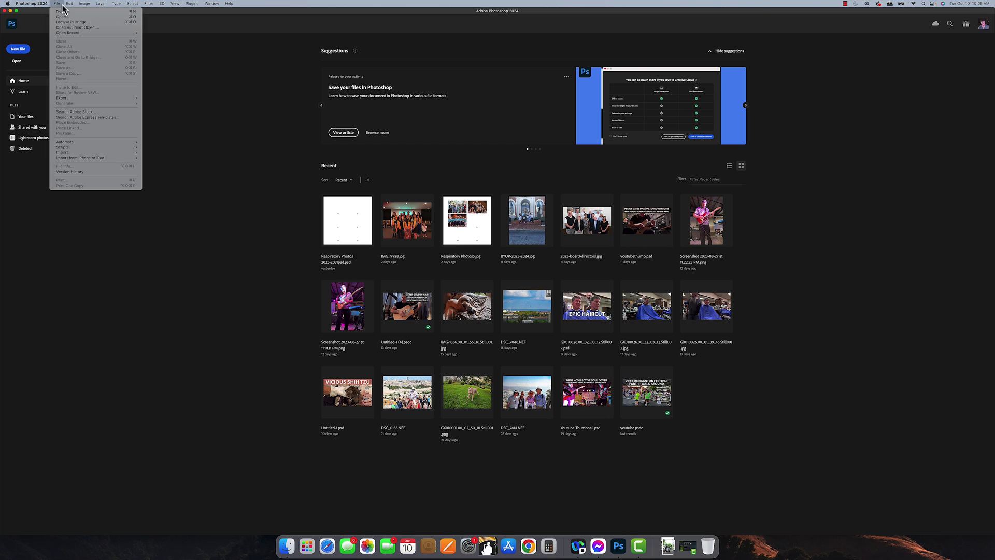
click(586, 160)
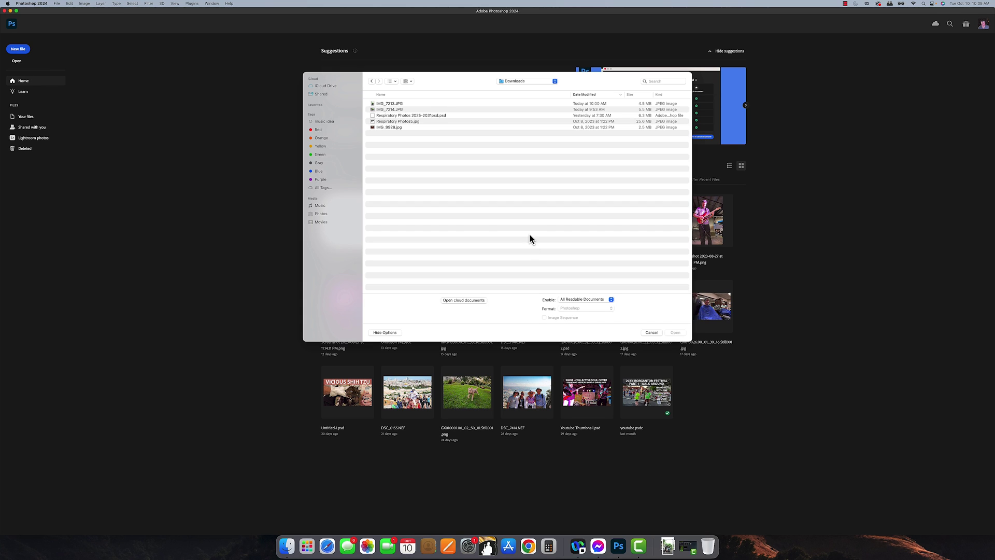
click(396, 104)
shift+click(399, 110)
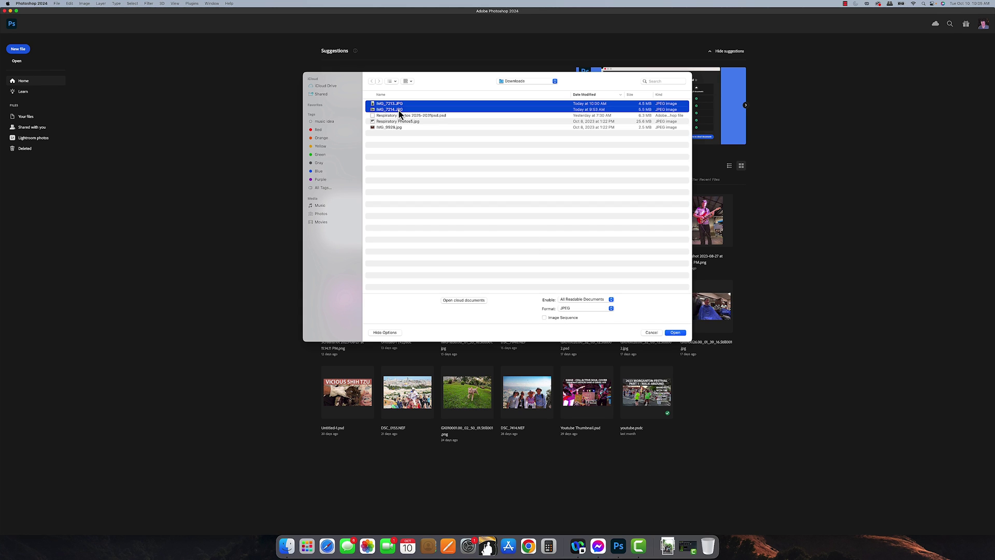
click(675, 332)
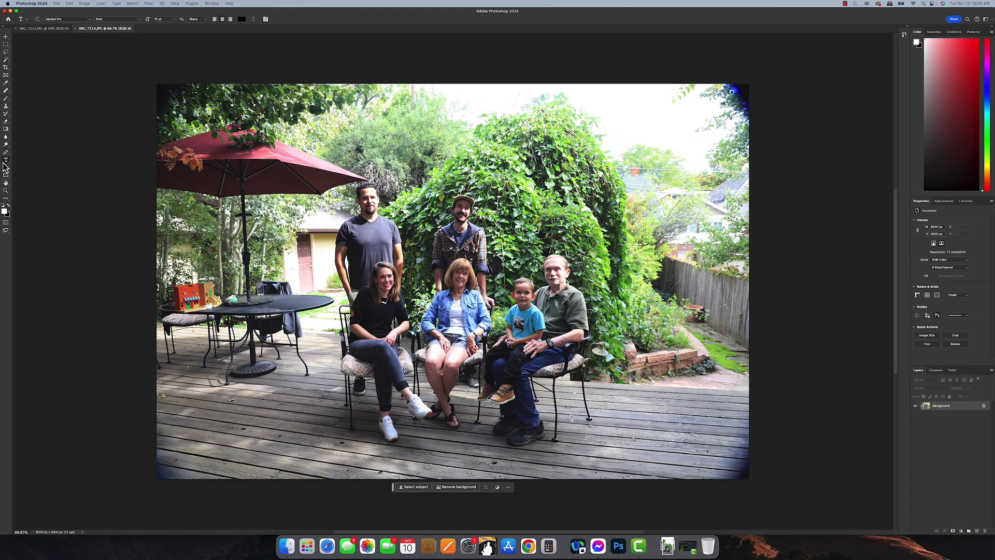
Compare the people's expressions in IMG_7214.JPG and IMG_7213.JPG at a closer zoom
click(7, 190)
drag(458, 256, 465, 270)
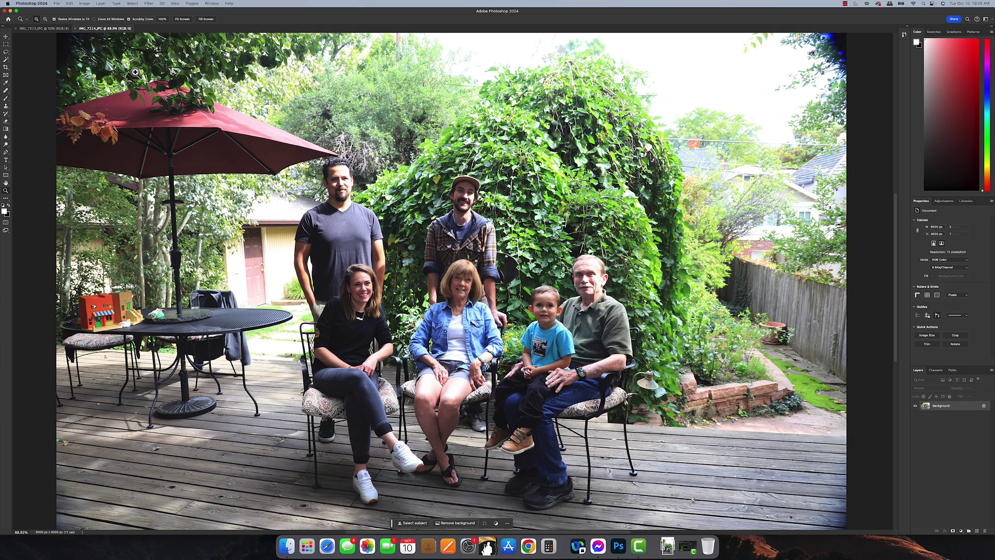
click(41, 28)
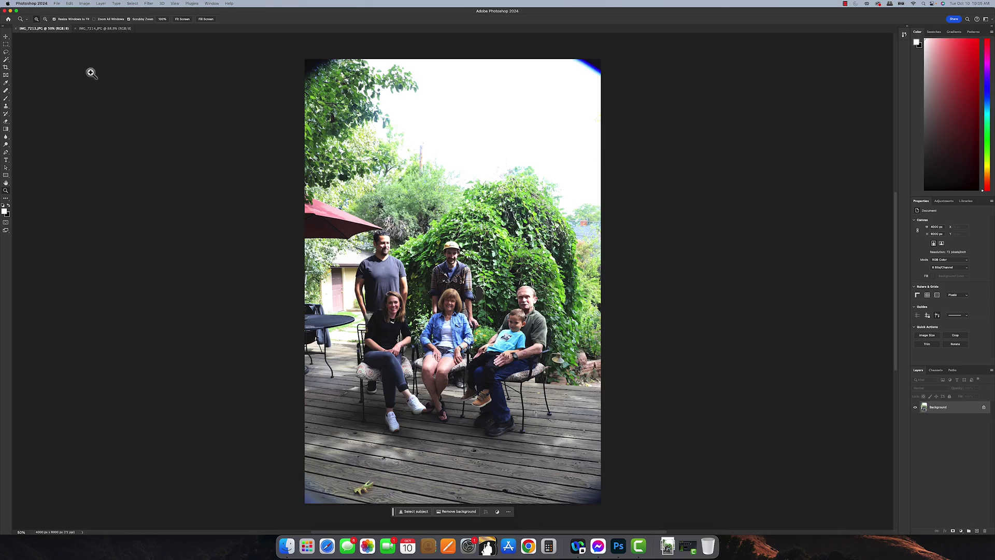
drag(439, 316, 456, 329)
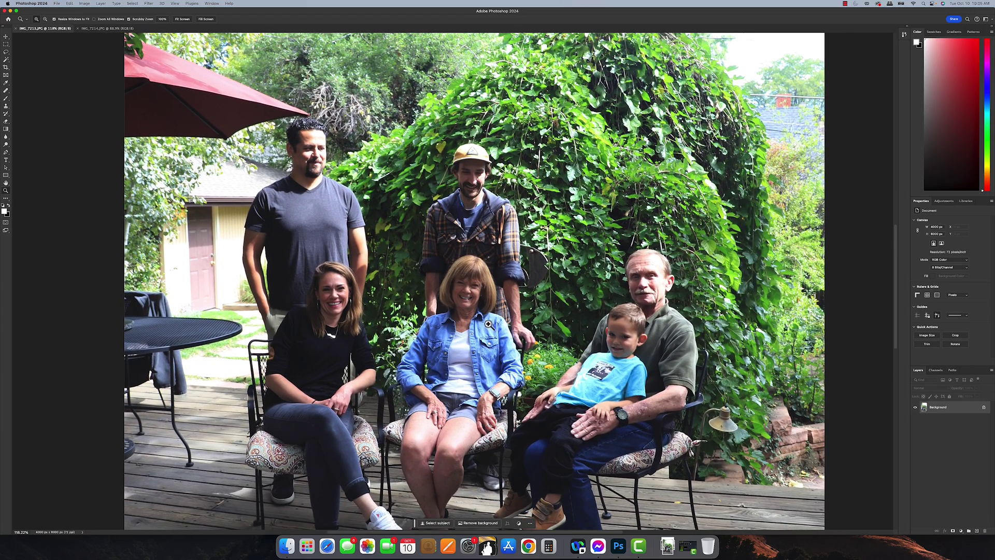
click(108, 29)
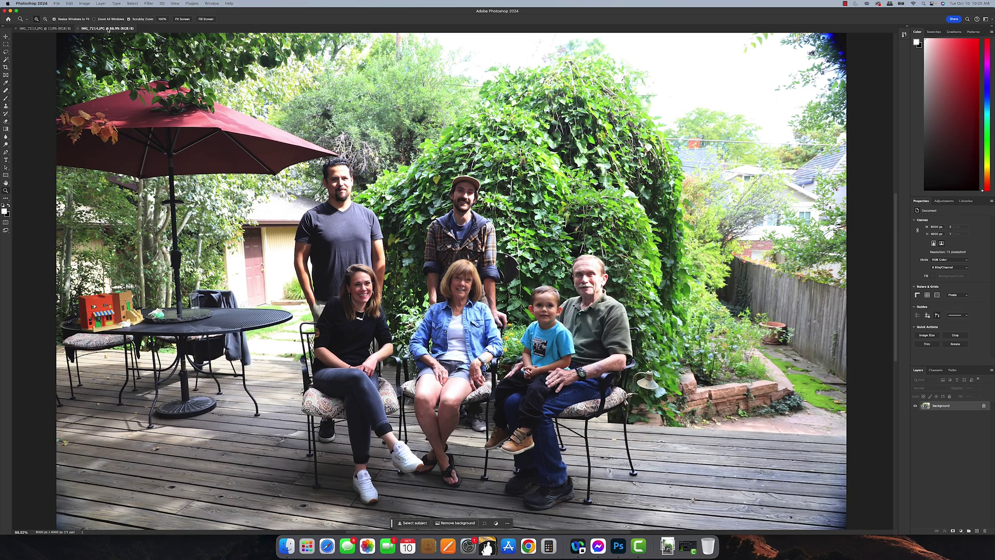
click(48, 29)
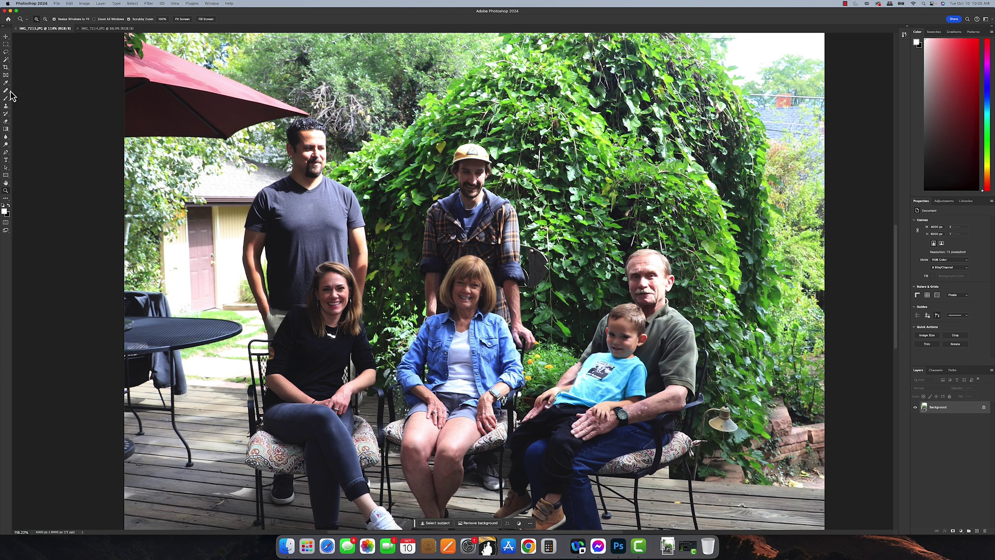
Copy a rectangular selection around the seated middle woman's head in IMG_7213.JPG and paste it into IMG_7214.JPG
click(6, 46)
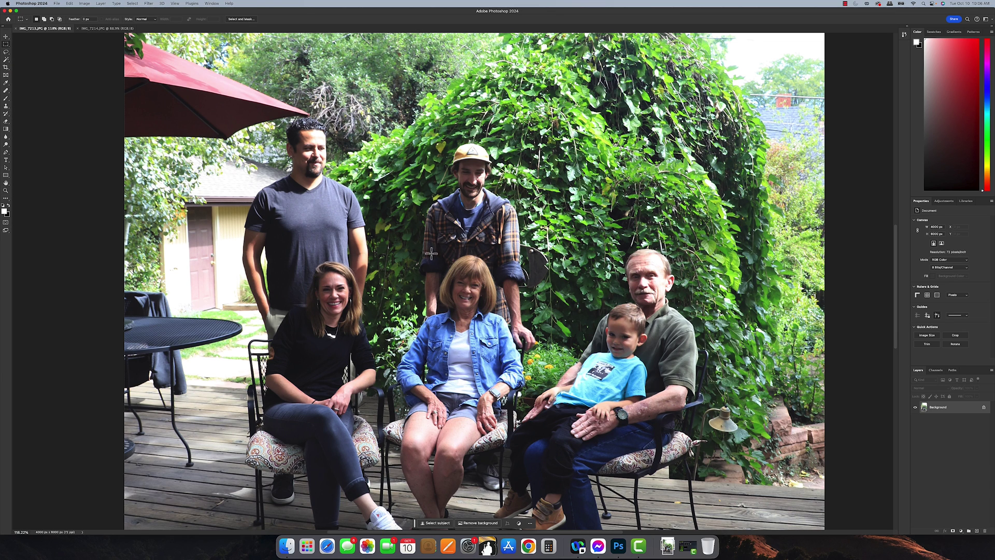
drag(427, 251, 504, 337)
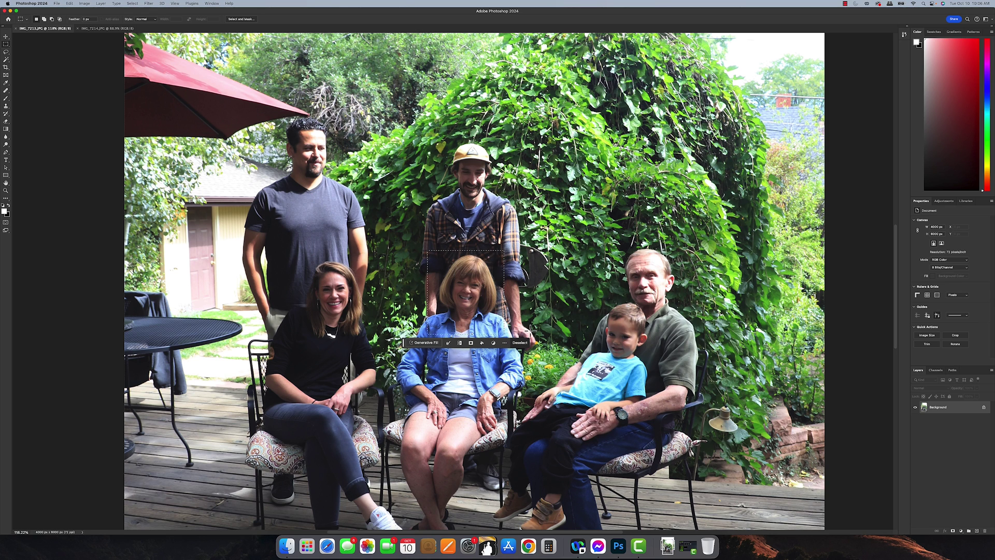
click(104, 29)
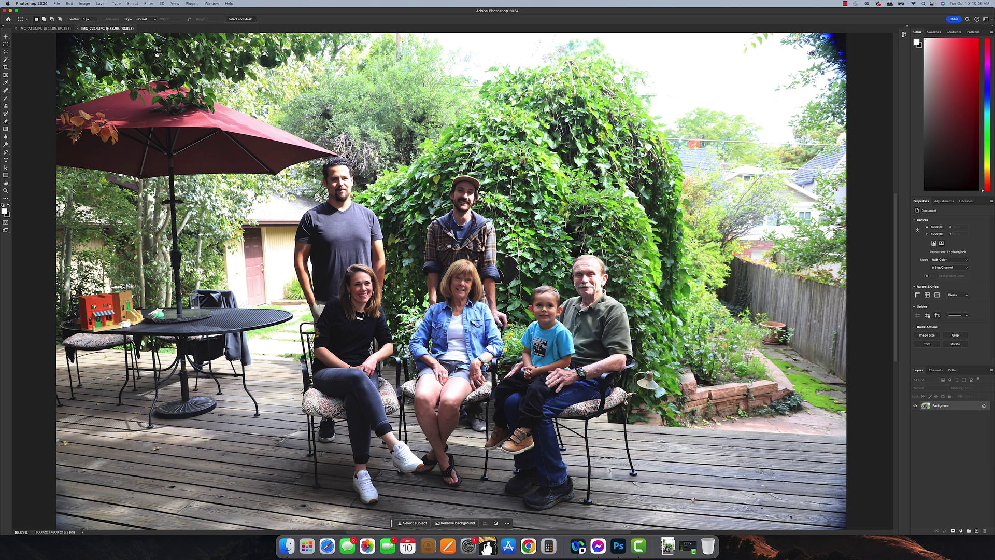
key(super+v)
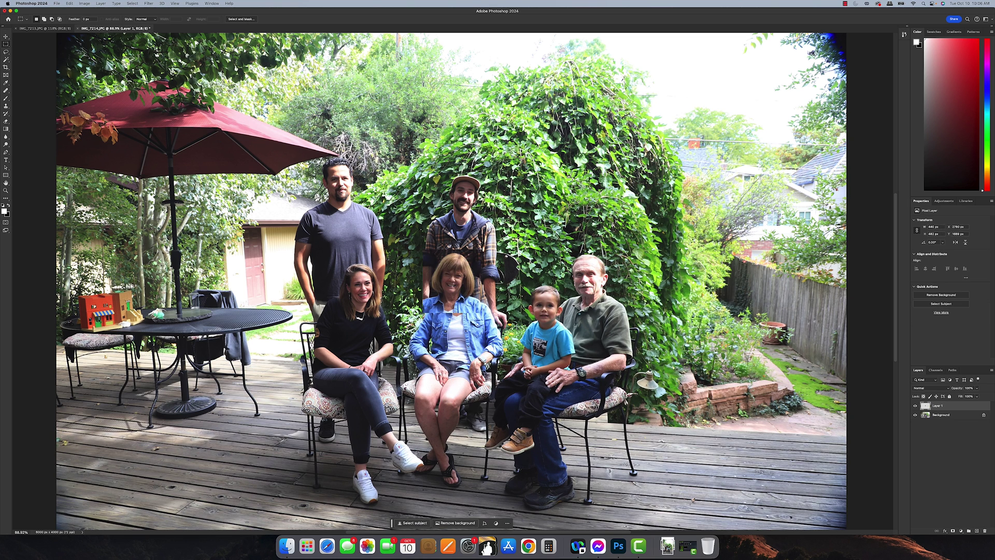
Compare the pasted head layer with the original by toggling its visibility, and set its opacity to 60%
click(5, 190)
drag(489, 328, 475, 313)
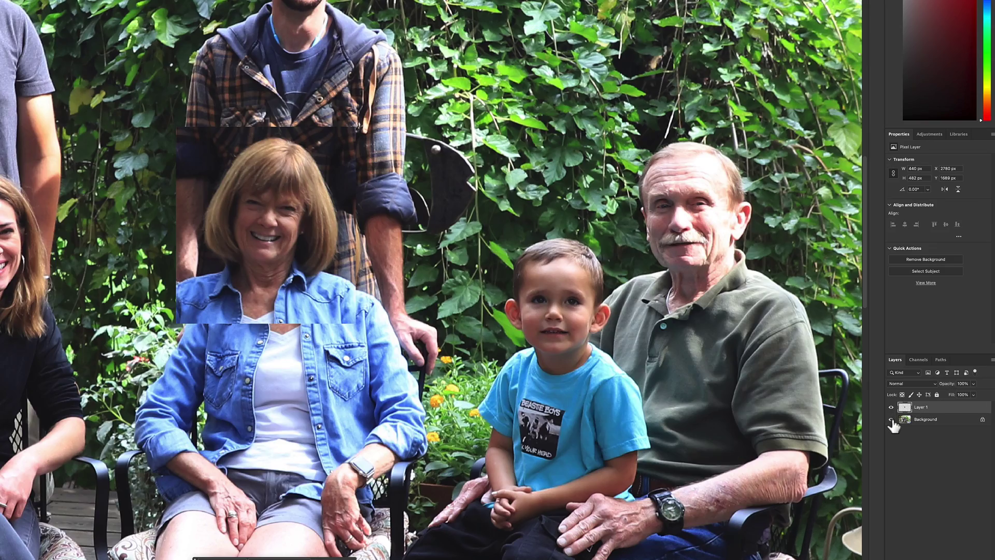
click(915, 415)
click(892, 419)
click(891, 407)
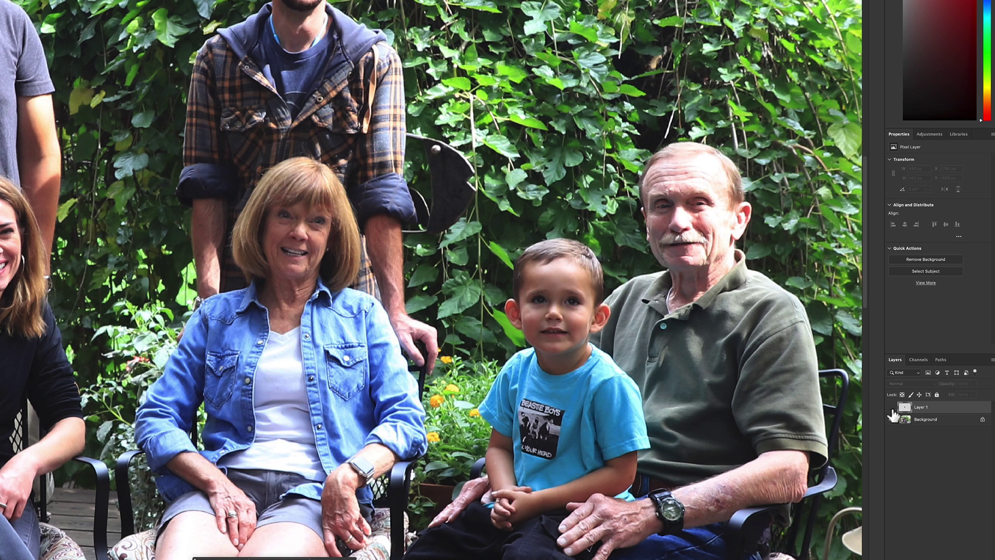
click(891, 409)
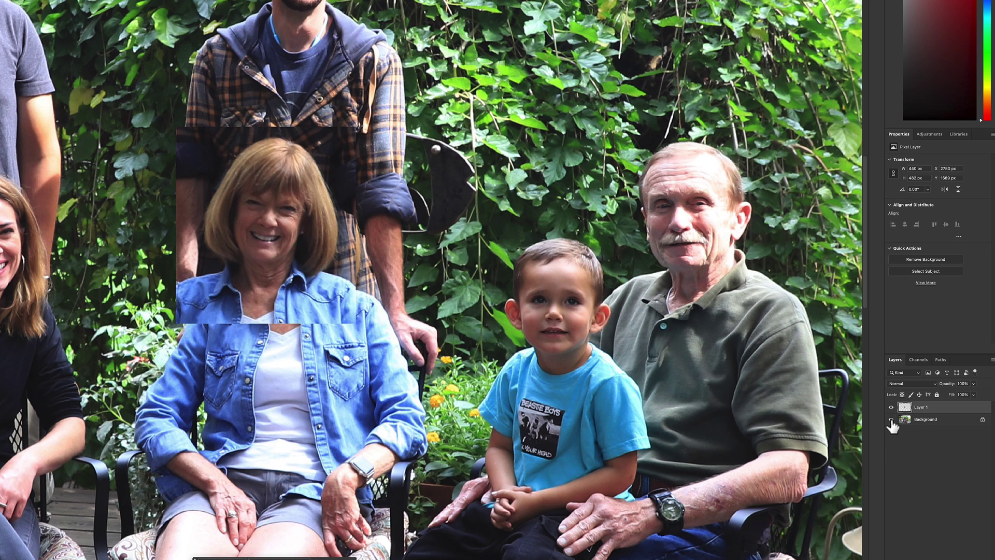
click(963, 383)
text(60)
key(Return)
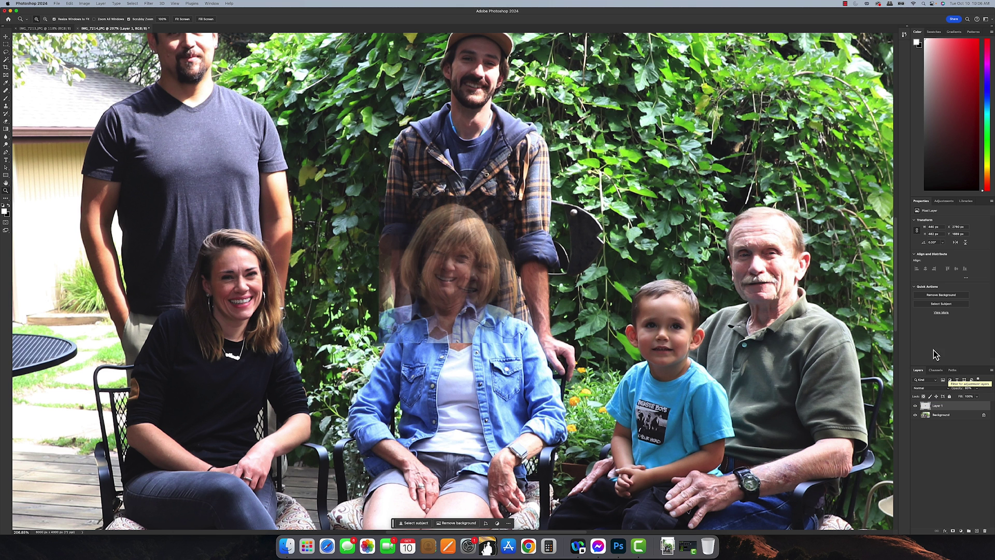
Align the pasted head with the seated middle woman's body in the background photo and restore the layer's opacity to 100%
click(6, 36)
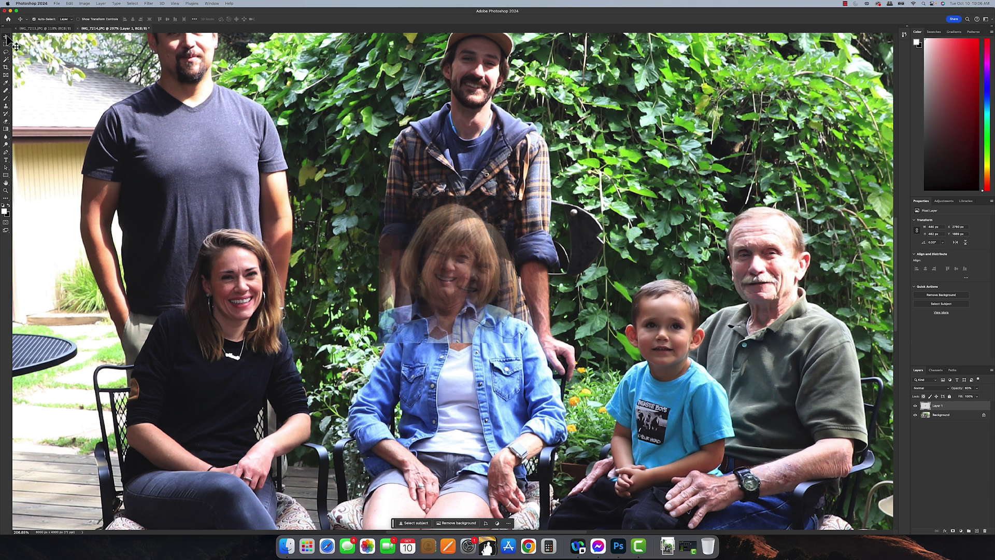
drag(448, 287, 461, 305)
key(Down)
key(Down)
key(Right)
key(Right)
key(Right)
key(Right)
key(Right)
key(Right)
key(Right)
key(Right)
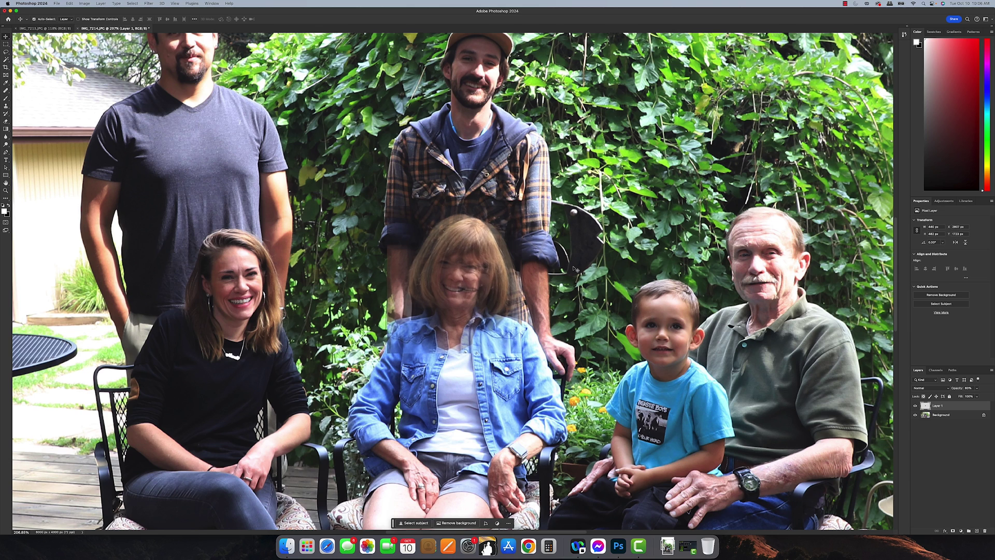
key(Right)
key(Right)
key(Right)
key(Right)
key(Right)
key(Right)
key(Right)
key(Right)
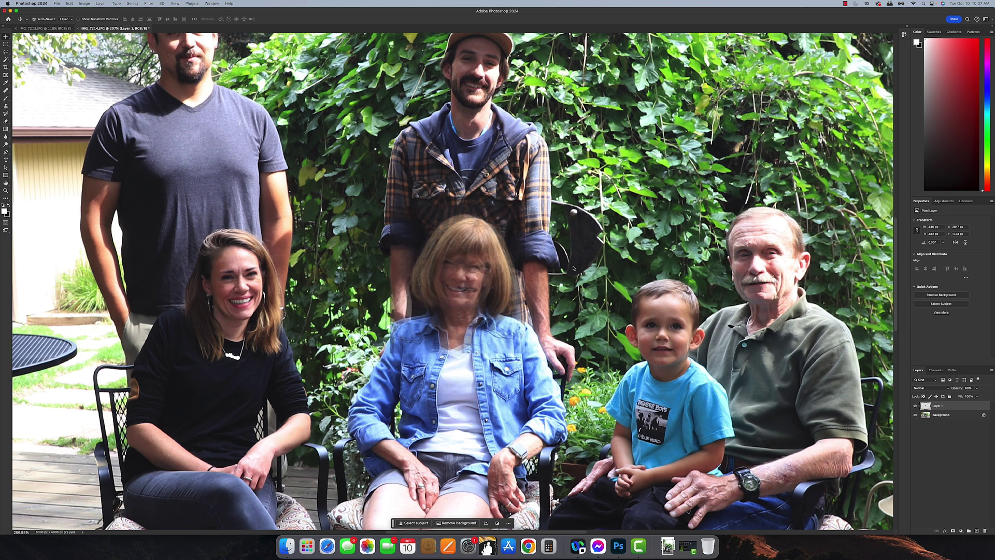
key(Right)
key(Right)
key(Right)
key(Right)
key(Right)
key(Right)
key(Right)
key(Right)
key(Right)
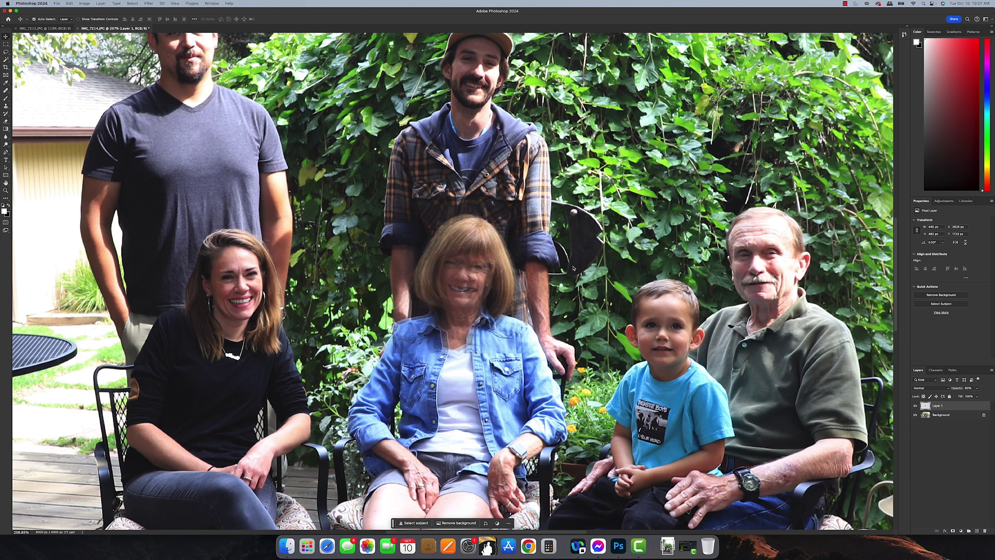
key(Right)
key(Right)
key(Right)
key(Right)
key(Right)
key(Right)
key(Right)
key(Right)
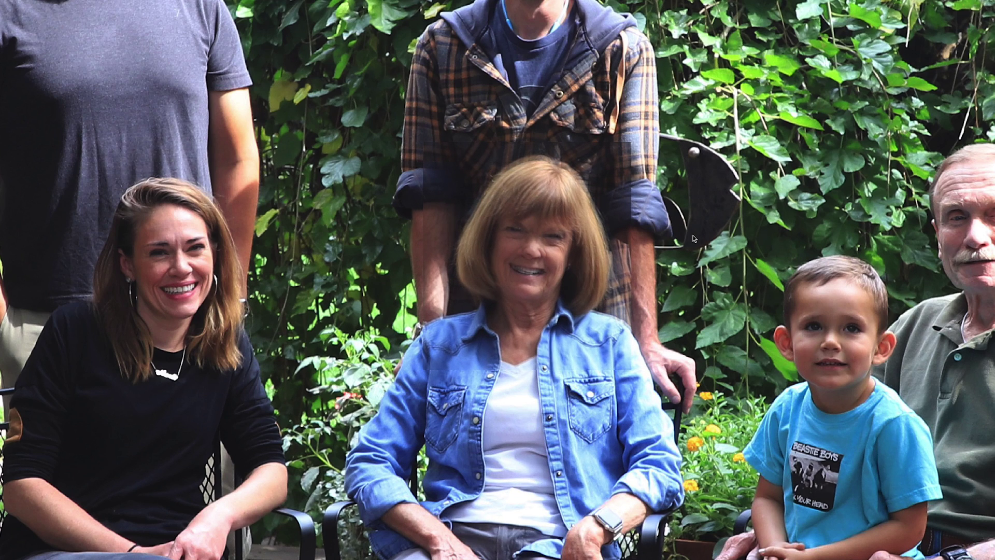
key(Right)
key(Right)
key(Right)
key(Right)
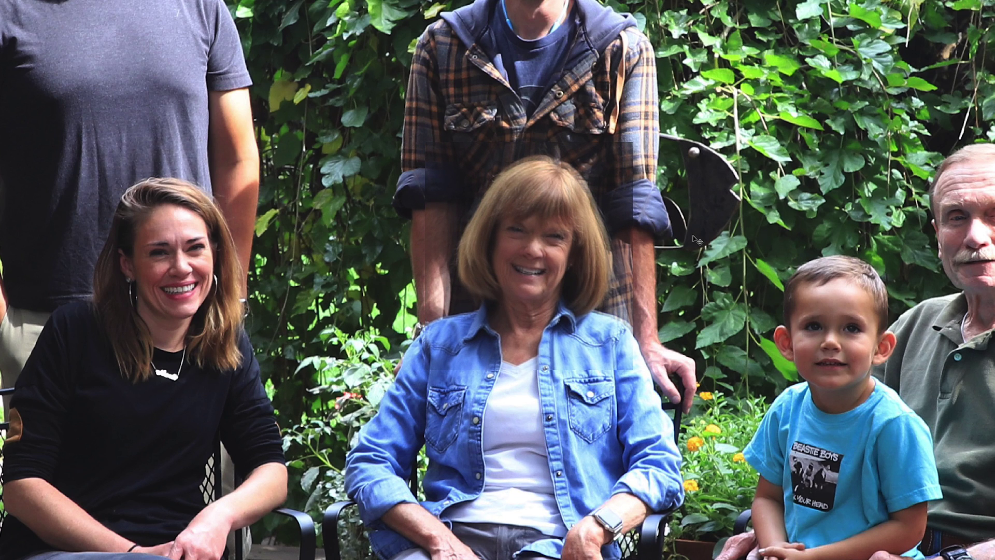
key(Left)
key(Left)
key(Left)
key(Left)
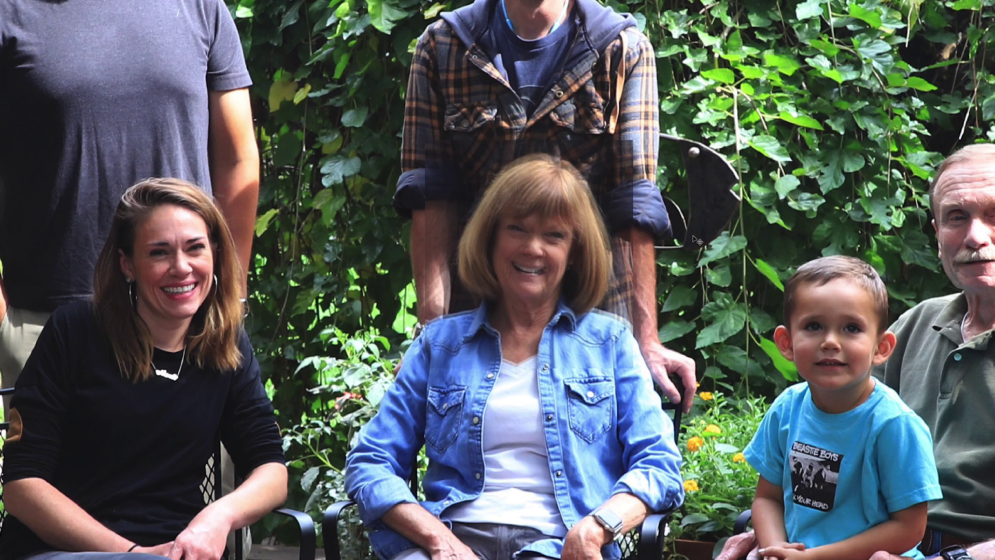
key(Right)
key(Right)
key(Right)
key(Right)
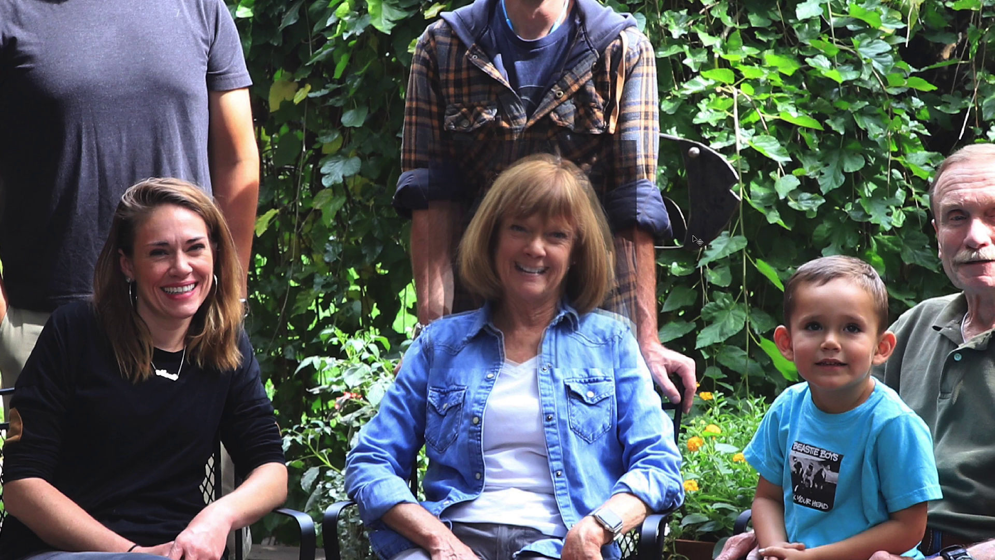
key(Down)
key(Down)
key(Down)
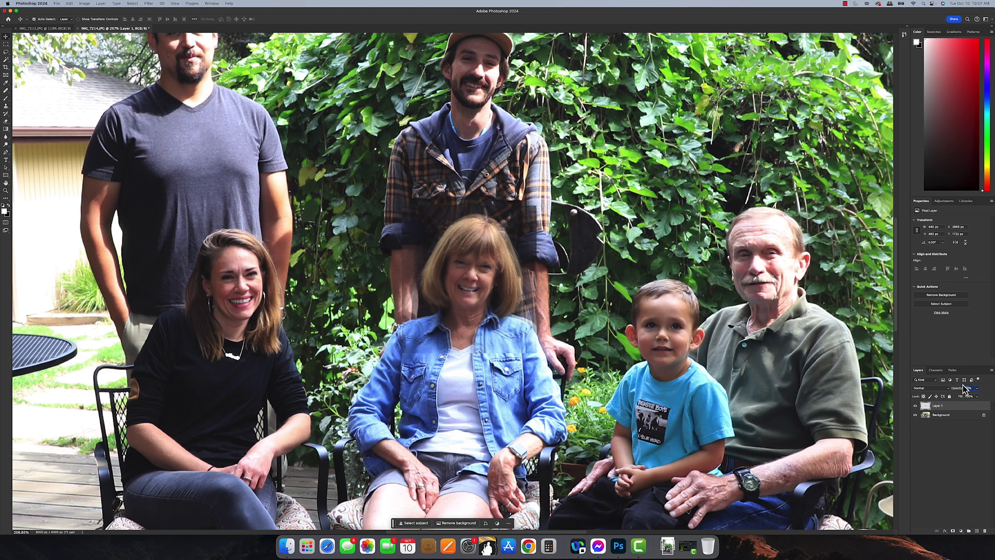
text(100)
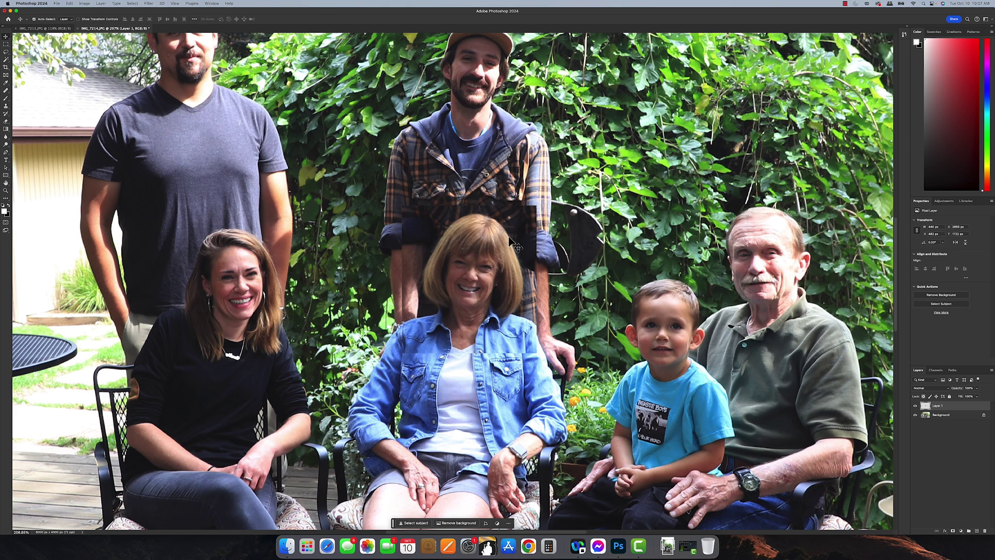
Brighten the pasted head layer with the Camera Raw Filter by raising exposure to about +0.55, and compare it with the original
click(149, 4)
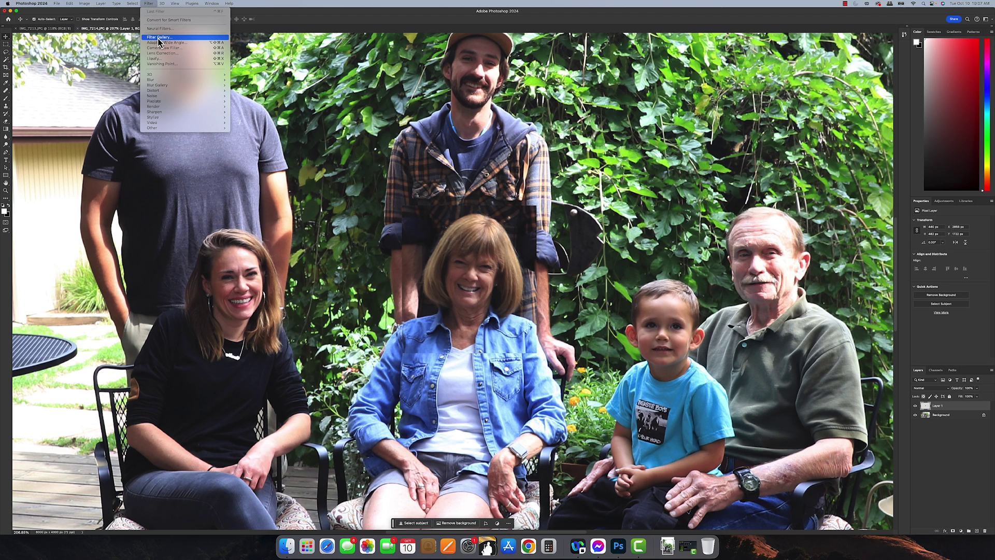
click(432, 113)
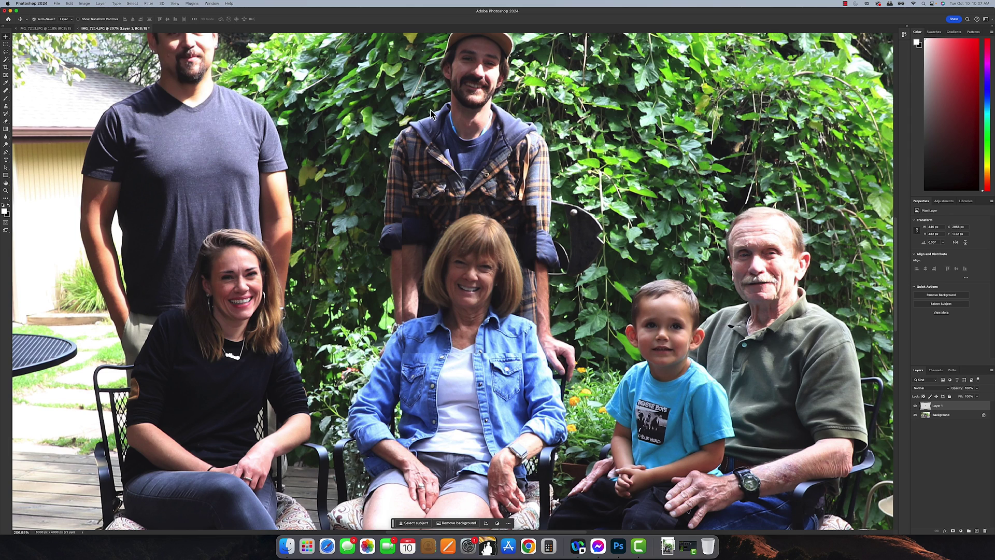
key(super+shift+a)
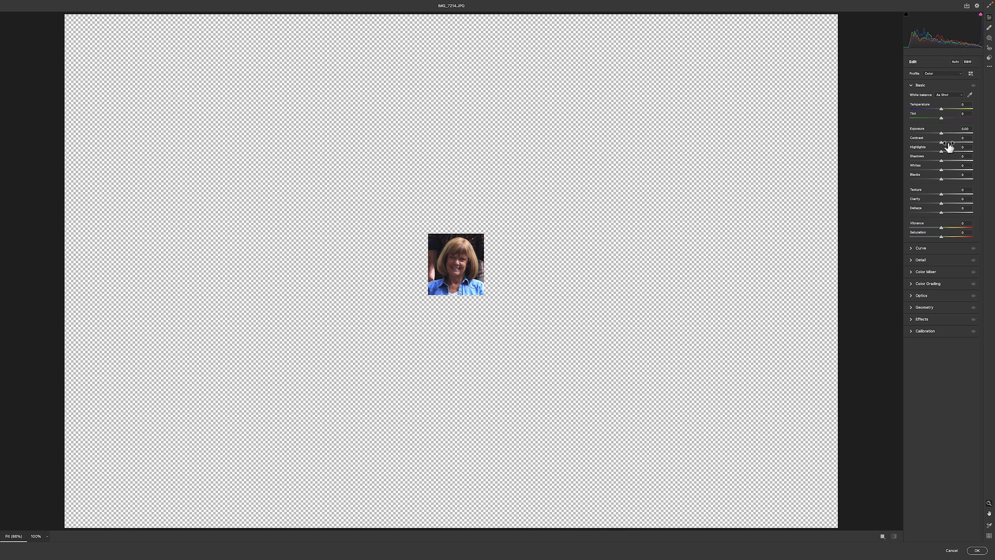
drag(943, 135, 947, 134)
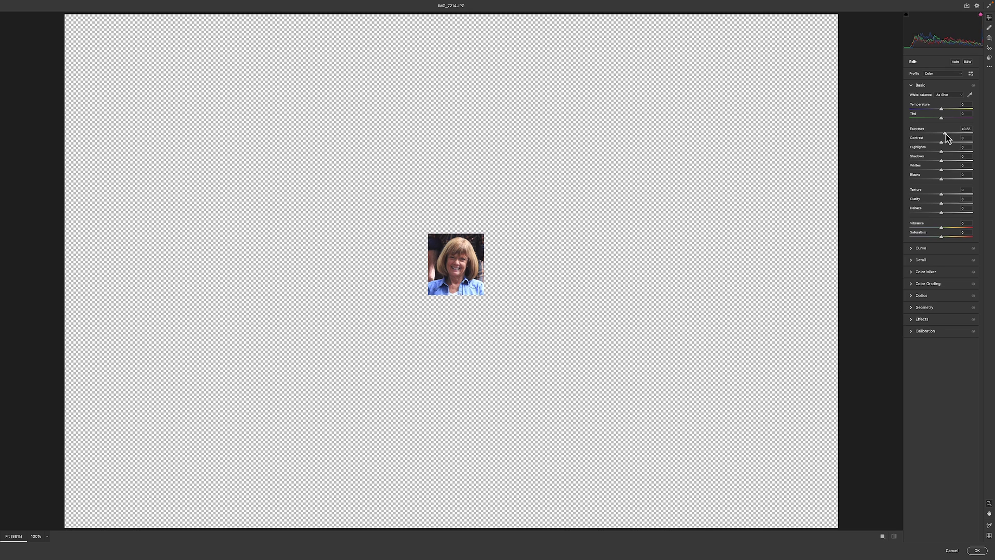
click(978, 551)
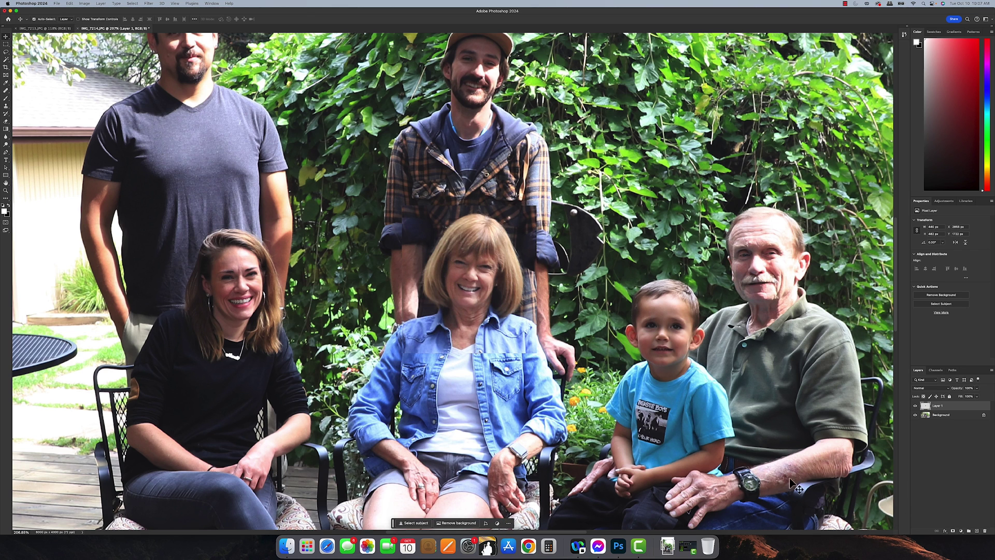
click(915, 406)
click(916, 406)
click(915, 406)
click(915, 406)
Erase the leftover surroundings around the pasted head's hair and shoulders with the Eraser tool, reducing the brush size for the finer edges
click(7, 109)
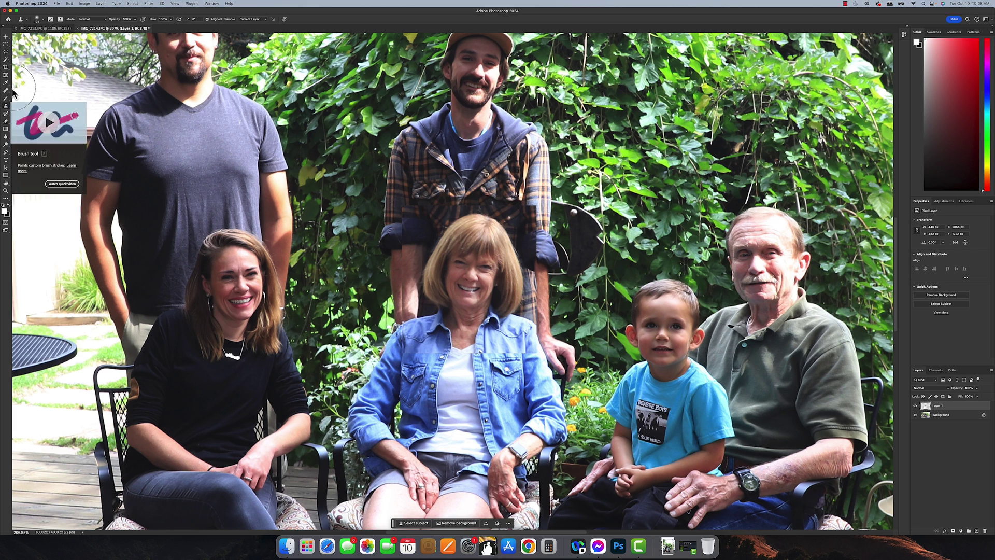
click(7, 91)
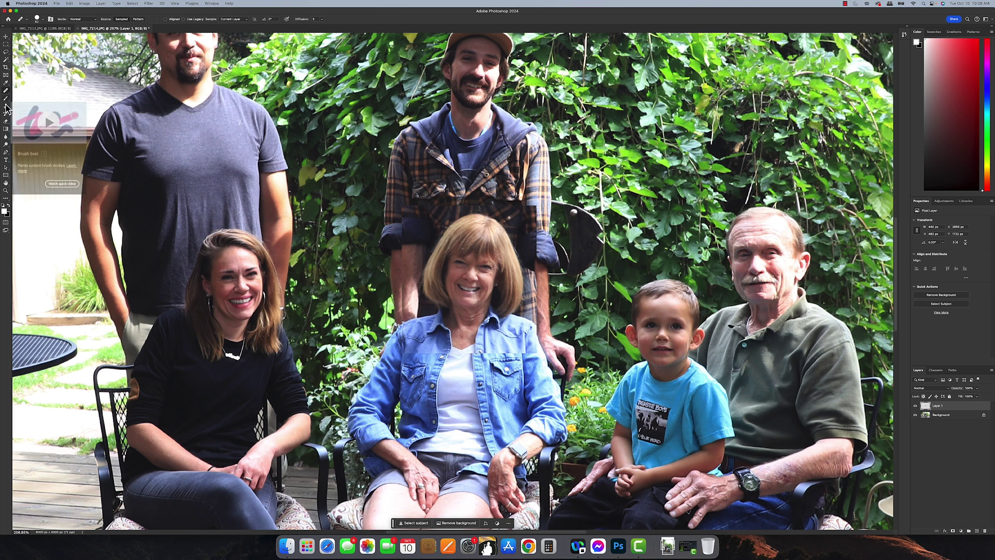
click(7, 123)
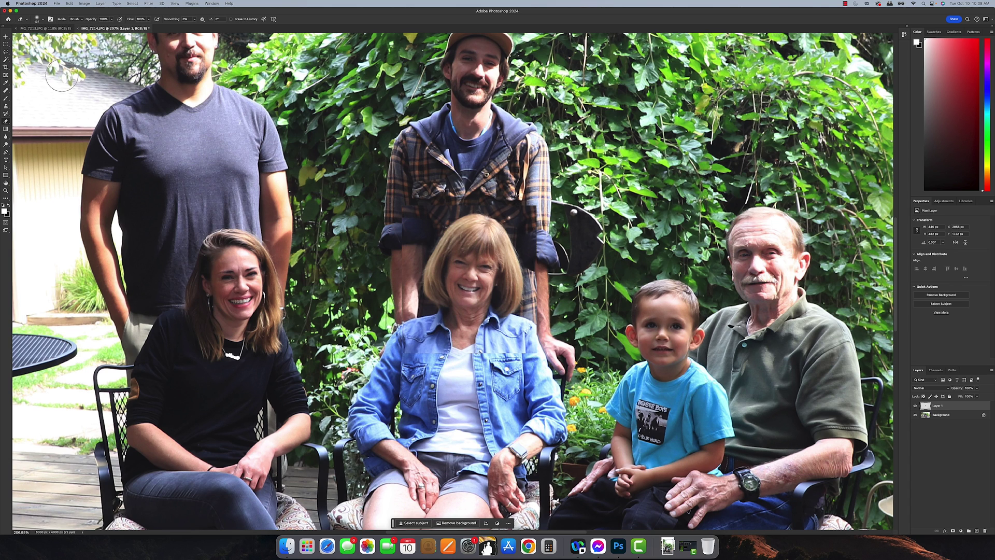
click(43, 20)
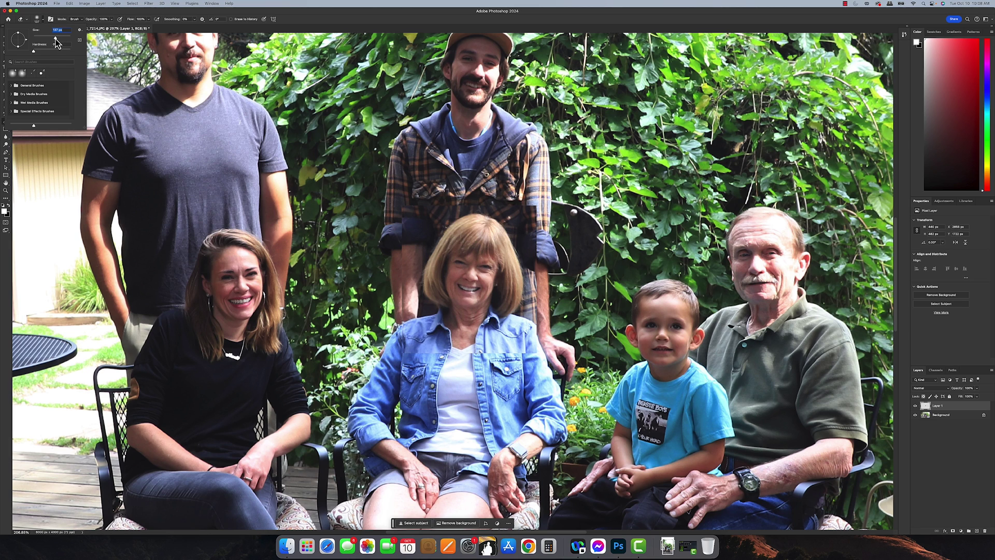
drag(50, 38, 46, 38)
key(Return)
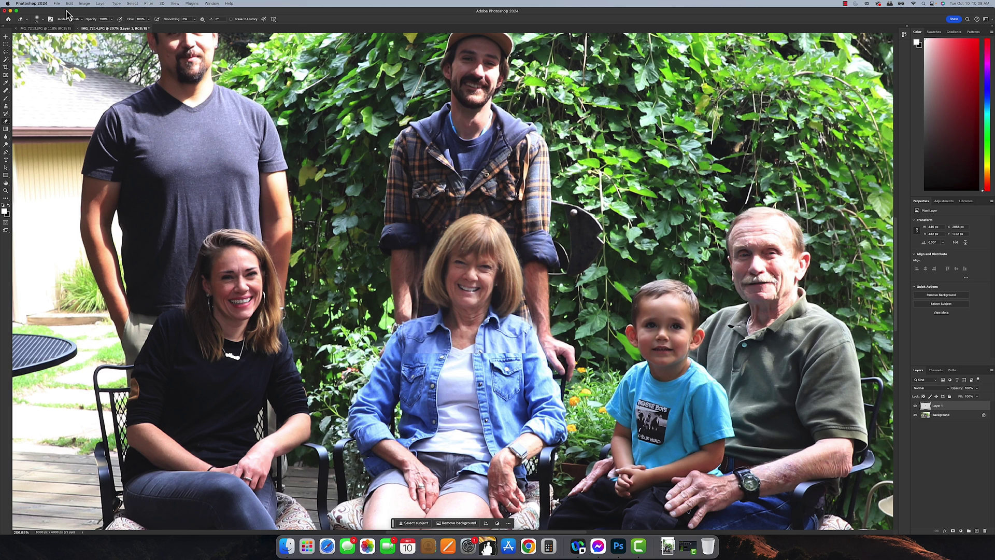
click(41, 20)
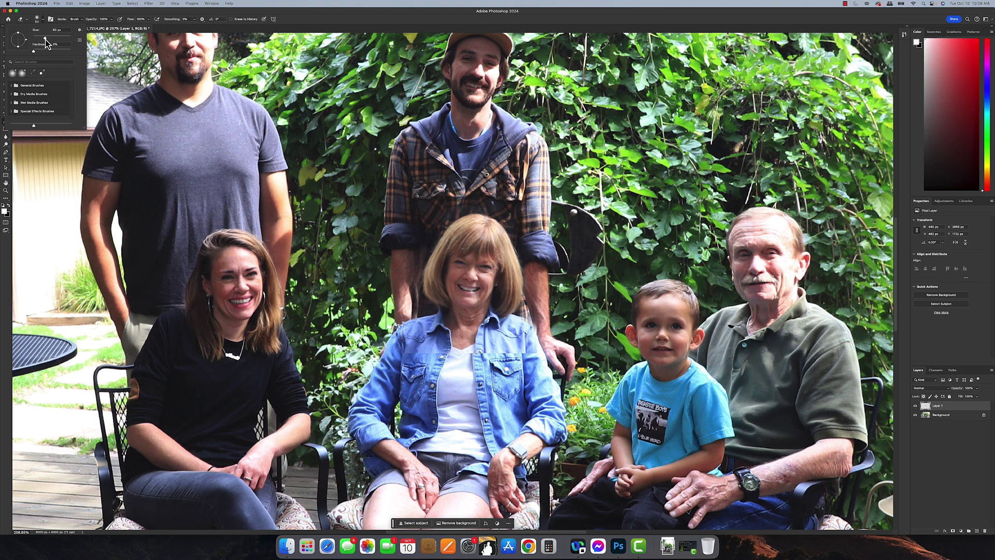
drag(45, 43, 42, 42)
Inspect the erased edges with the background hidden, and compare the pasted head with the original by toggling the head layer's visibility
click(915, 415)
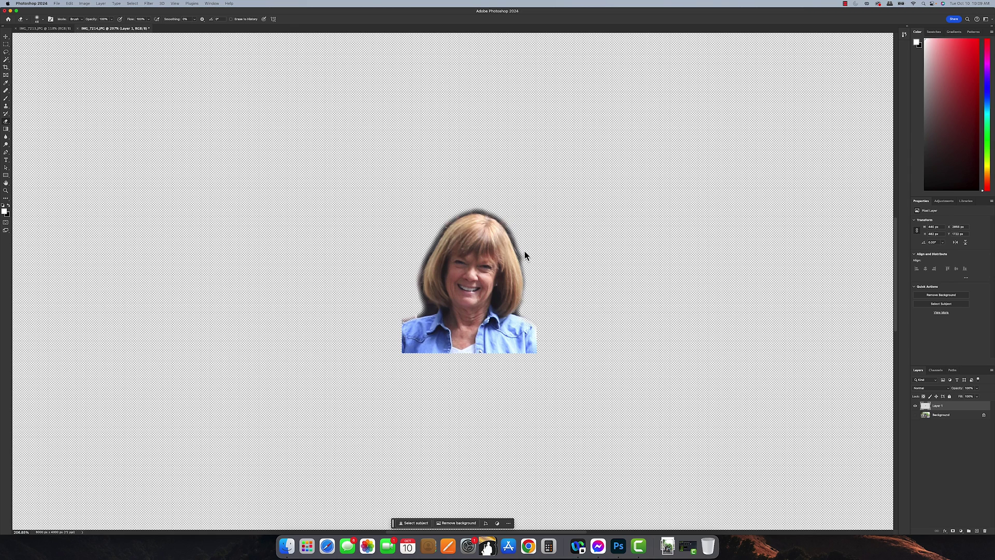
click(915, 415)
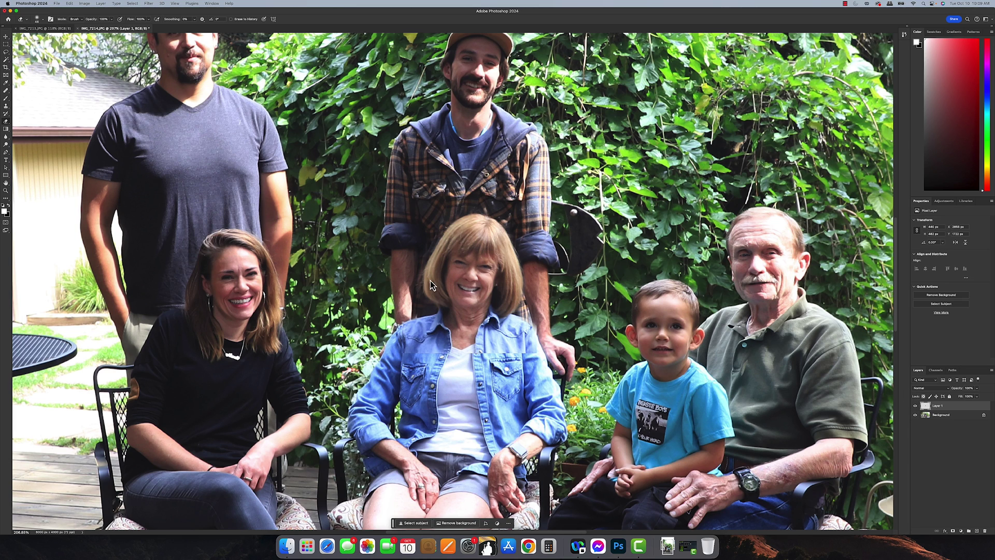
click(915, 407)
click(915, 407)
click(916, 407)
click(915, 406)
Review the blended head in the full photo and view the head layer alone by briefly hiding the background
key(super+0)
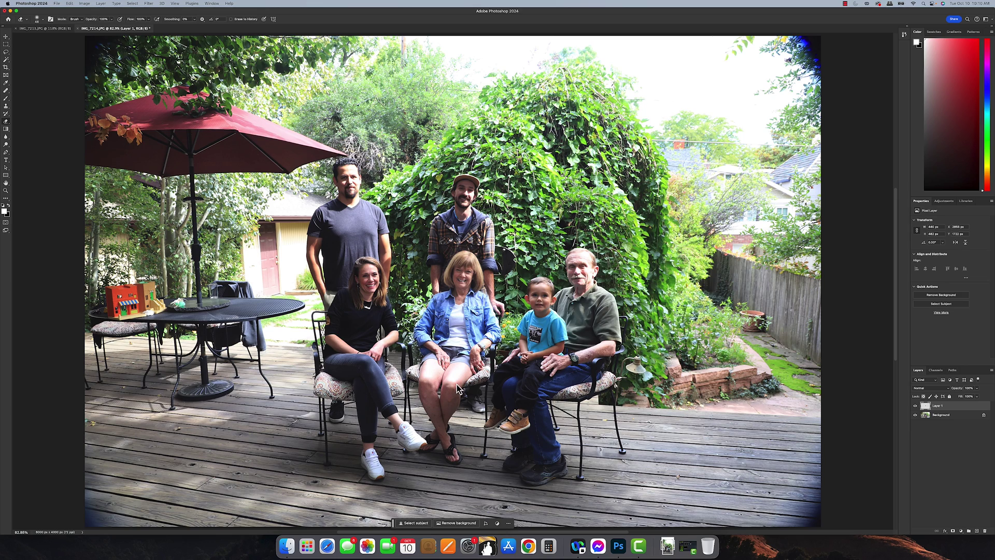
click(915, 414)
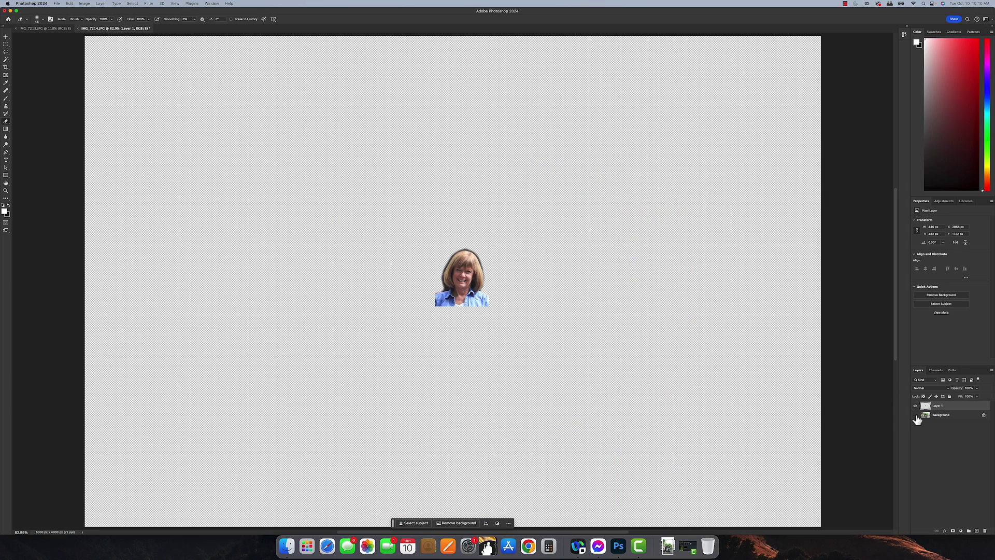
click(915, 415)
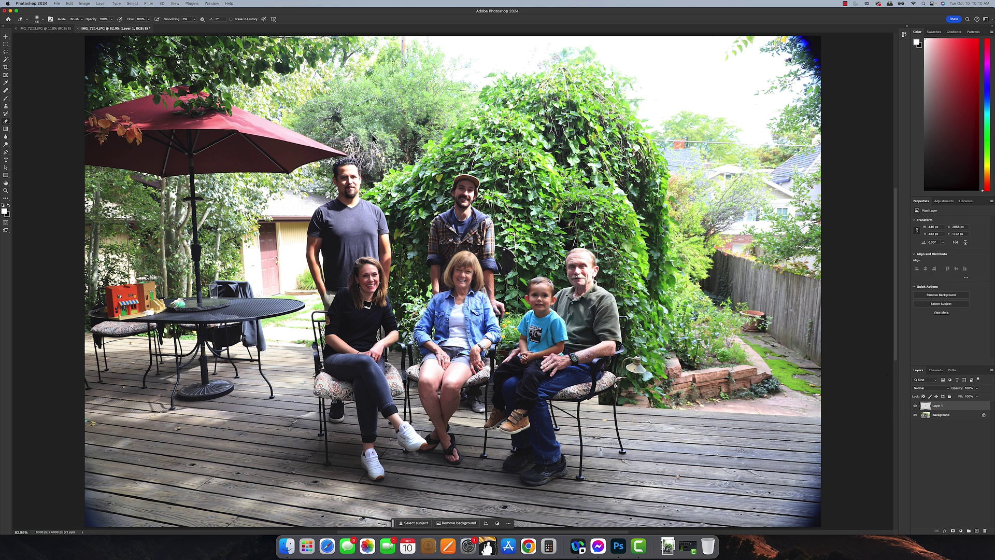
Save the layered photo in Photoshop format as IMG_7214.psd in Downloads with Maximize Compatibility enabled
click(56, 4)
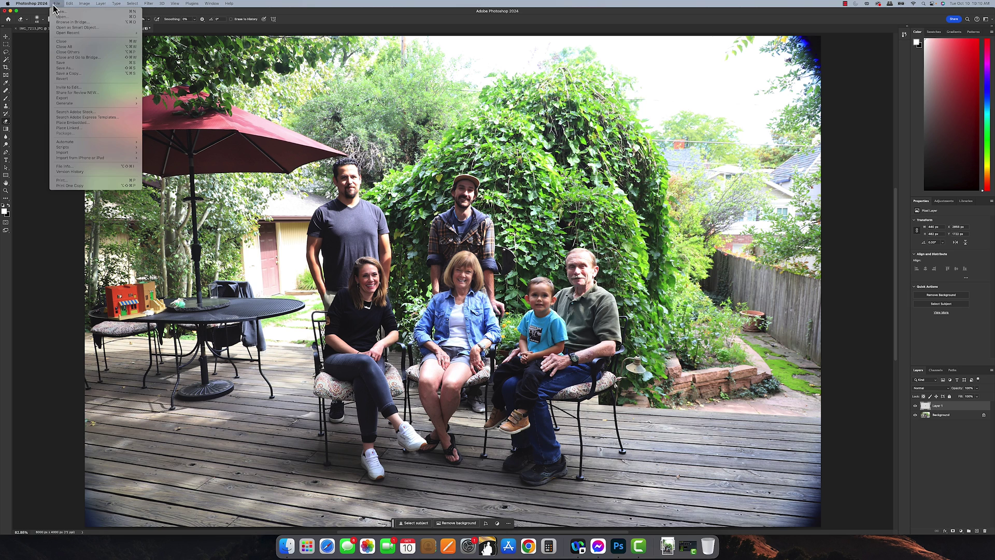
click(69, 64)
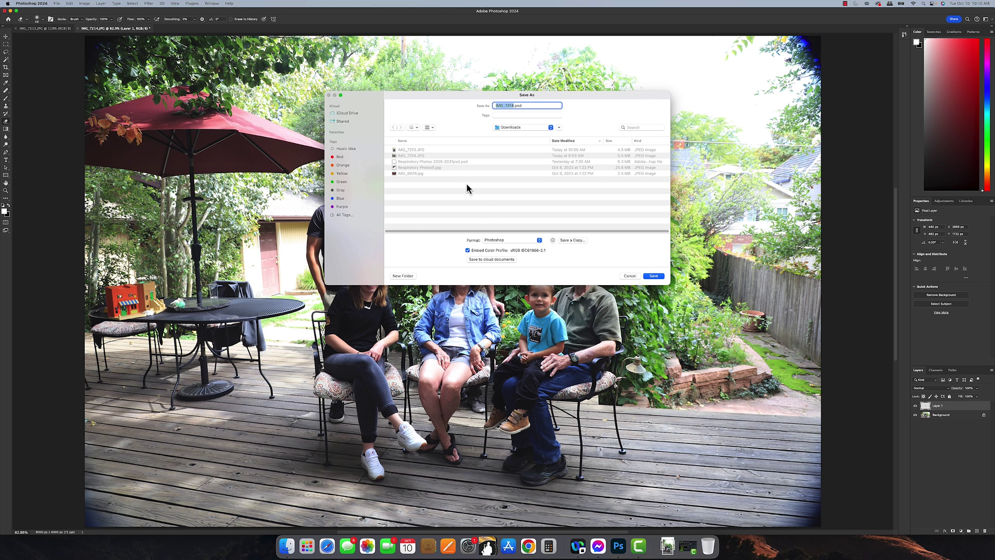
click(653, 276)
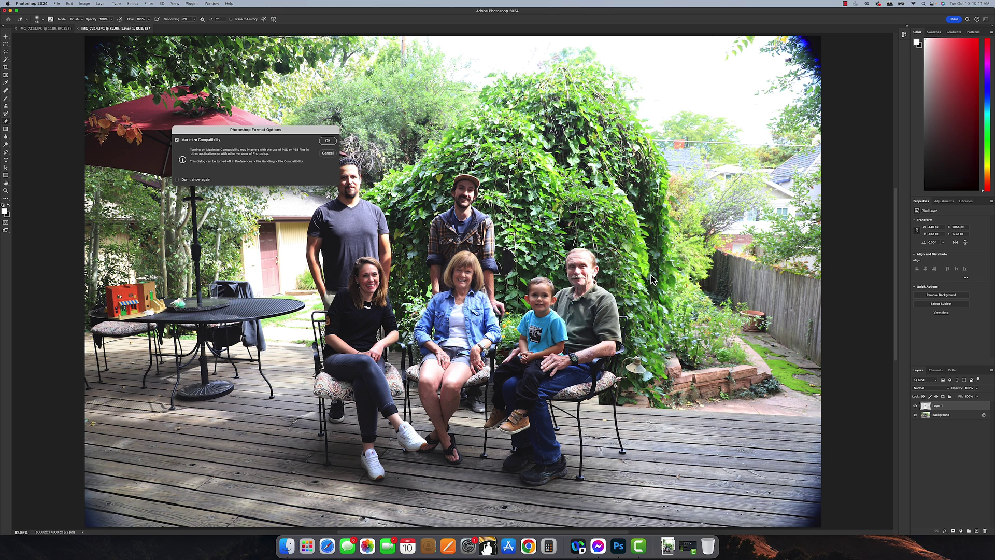
click(328, 141)
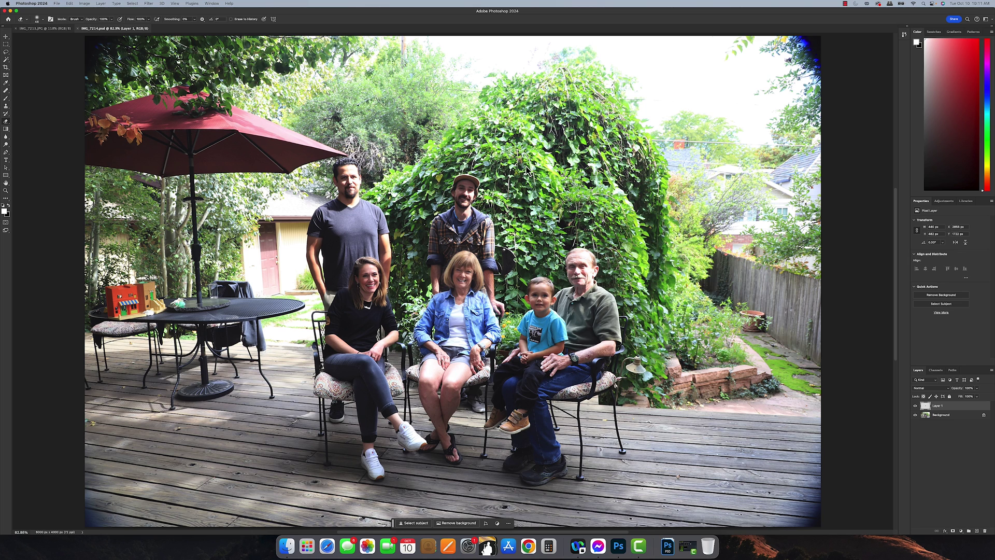
Export the finished photo as a JPG at 100% scale to the Desktop, adding a suffix to the file name IMG_7214
click(57, 3)
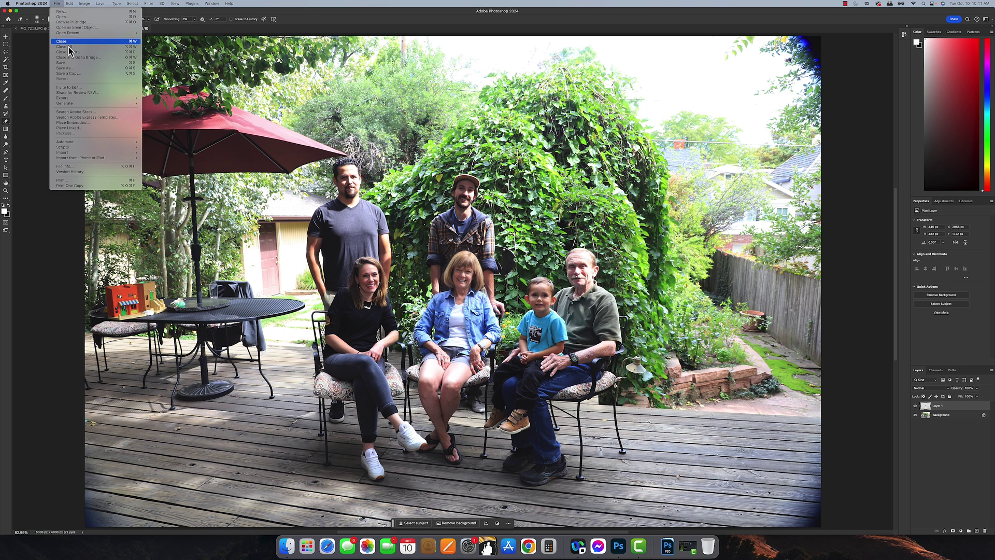
mouse_move(81, 98)
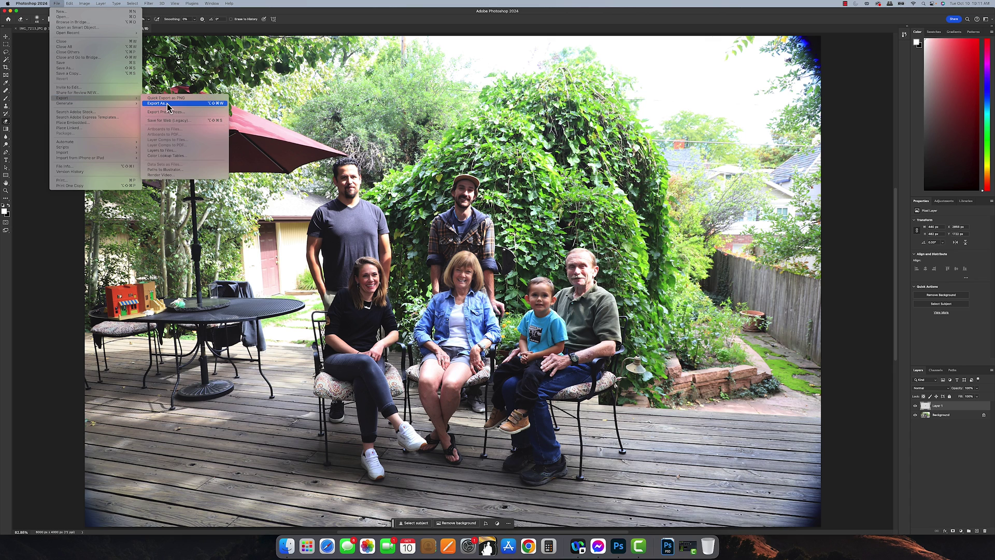
click(168, 104)
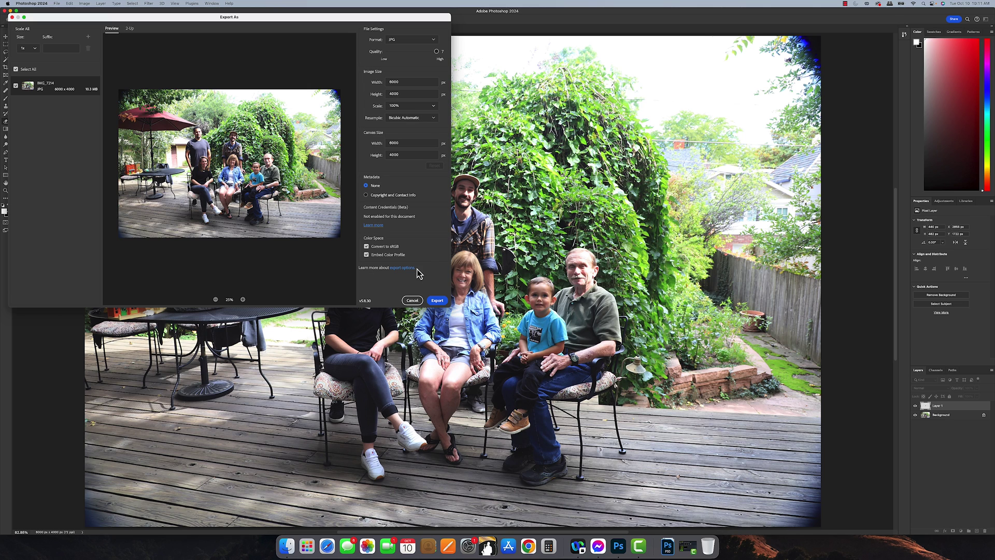
click(437, 301)
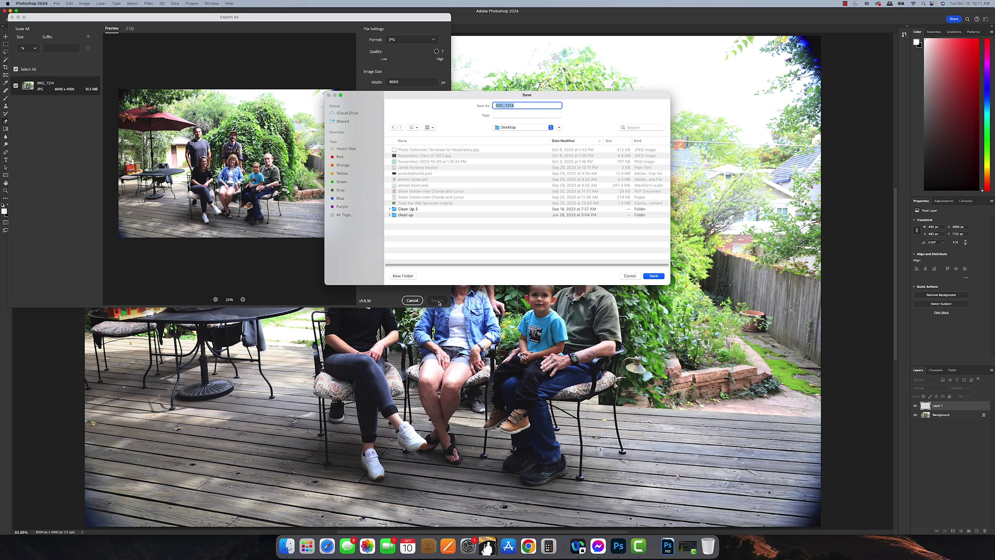
click(507, 129)
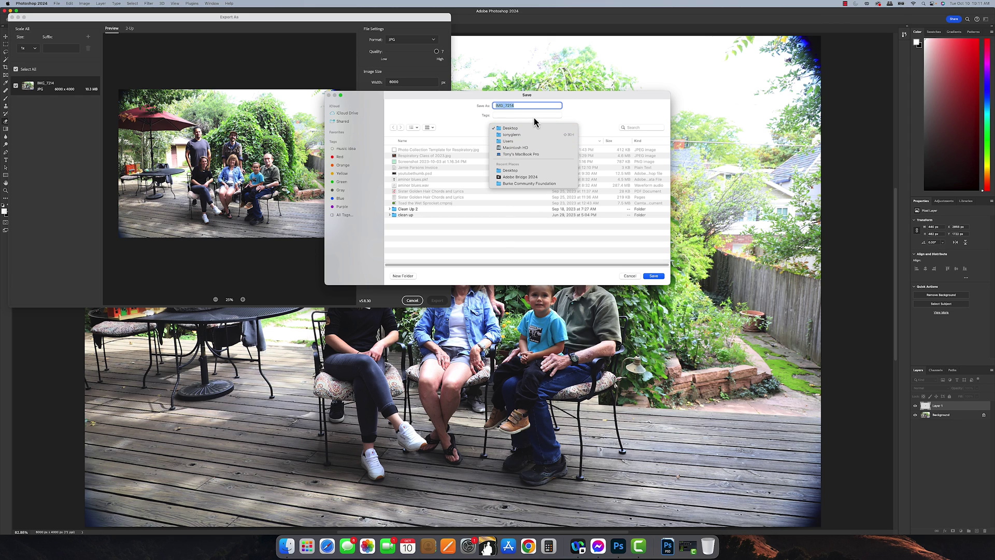
click(516, 108)
click(519, 108)
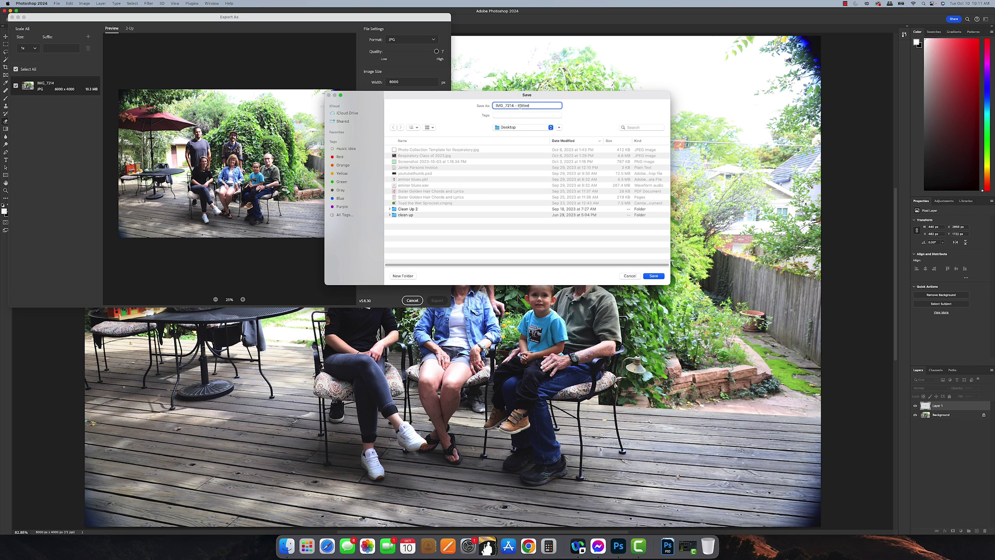
click(653, 277)
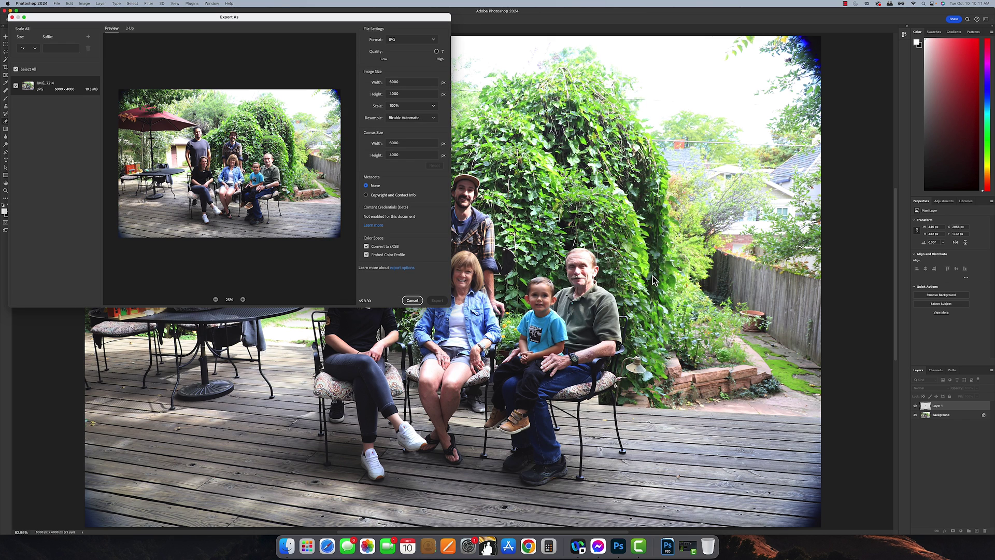